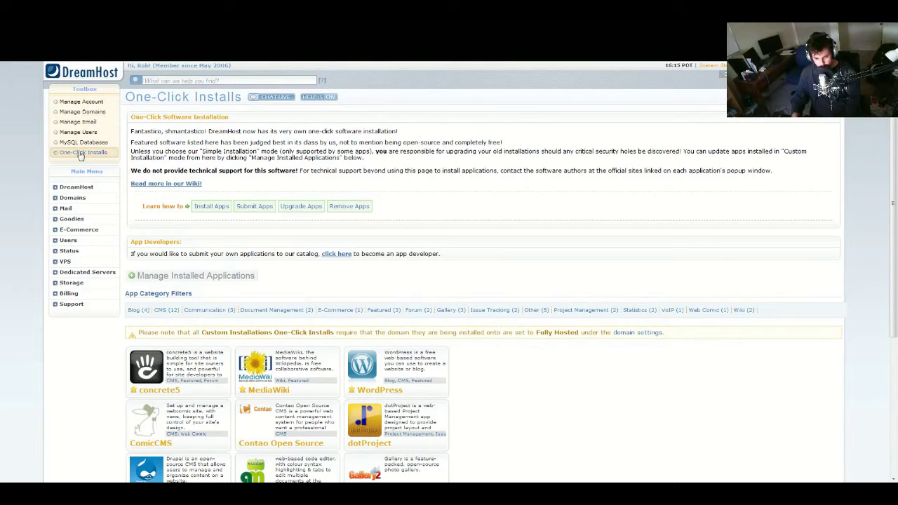
Reopen DreamHost Panel's One-Click Installs page listing concrete5, MediaWiki, WordPress and other applications
{"action": "left_click", "coordinate": [80, 155]}
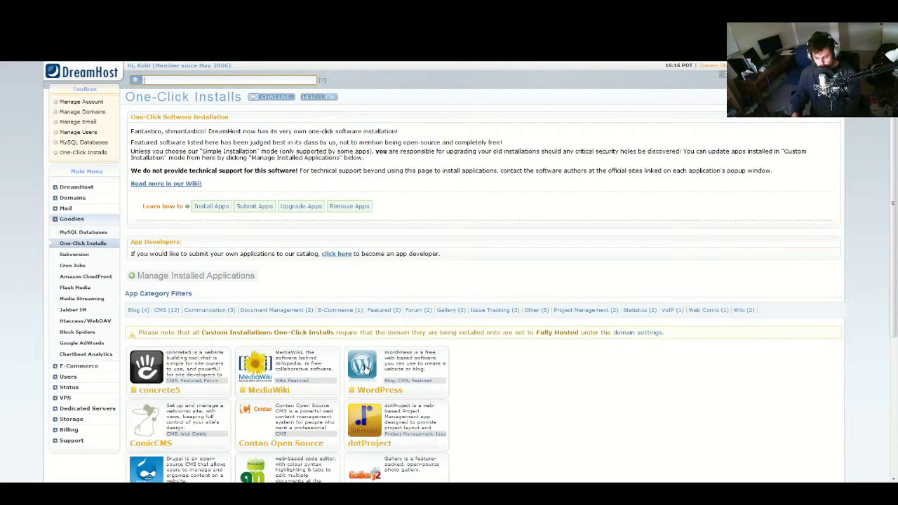
Open the WordPress One-Click Installer dialog with its simple and custom options
{"action": "left_click", "coordinate": [364, 369]}
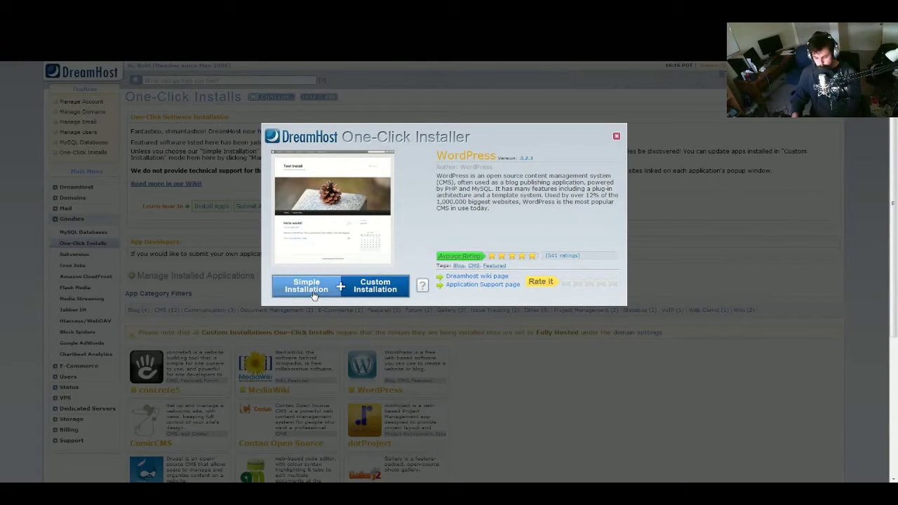
Custom-install WordPress to demo1.howtowebmastershow.com with an automatically created database
{"action": "left_click", "coordinate": [374, 287]}
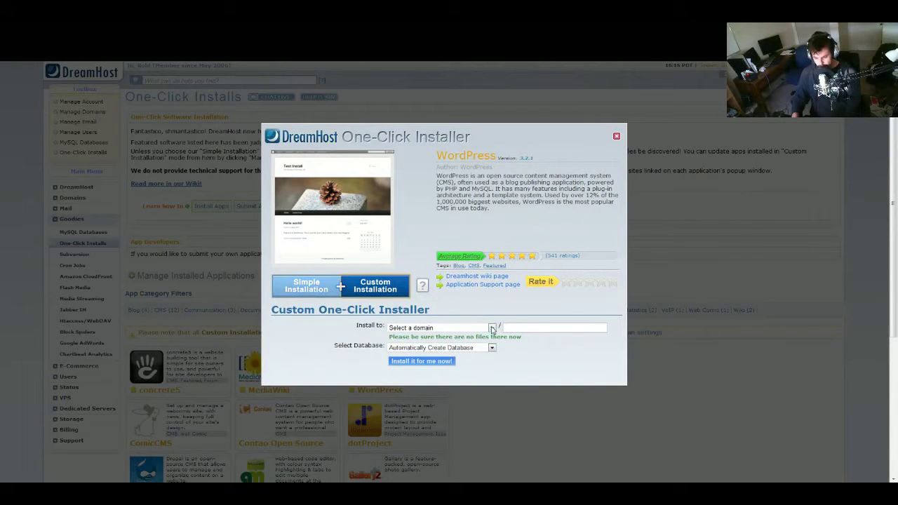
{"action": "left_click", "coordinate": [492, 328]}
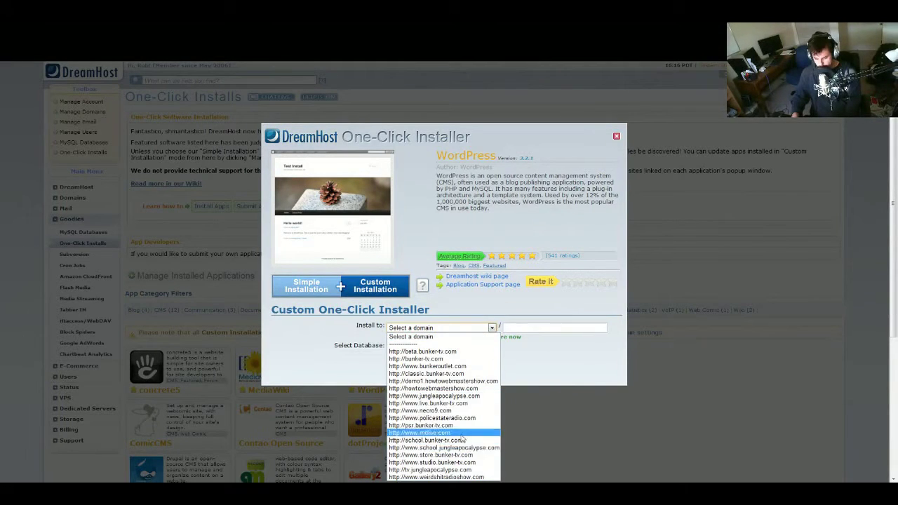
{"action": "left_click", "coordinate": [465, 382]}
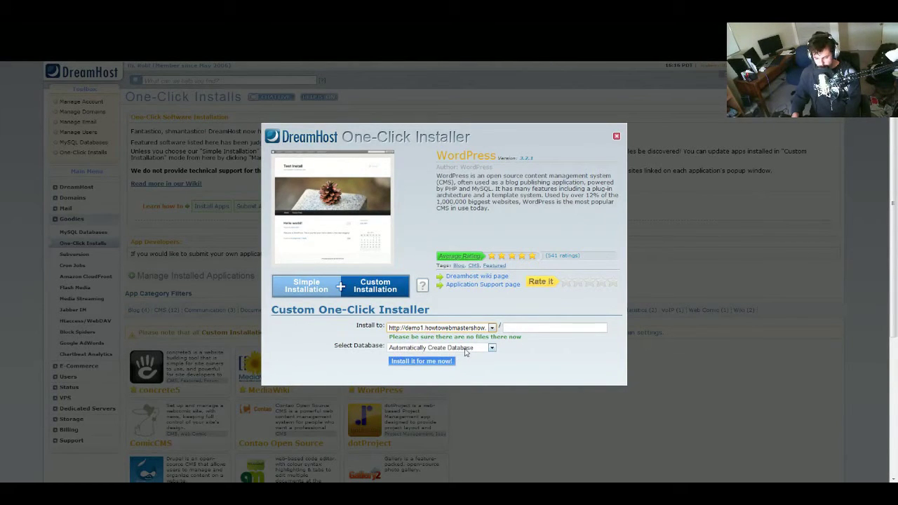
{"action": "left_click", "coordinate": [432, 363]}
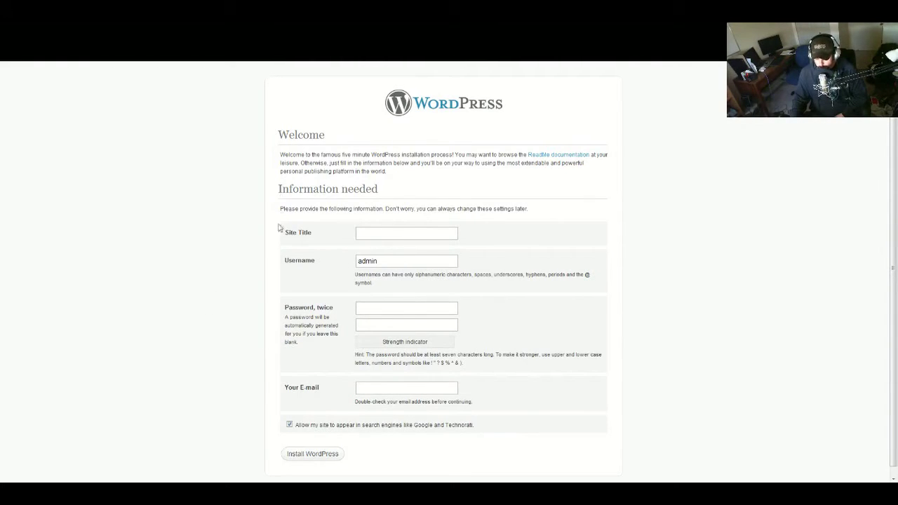
Enter 'Demo1How To Webmaster Show' as the site title, leaving the username as admin
{"action": "left_click", "coordinate": [390, 233]}
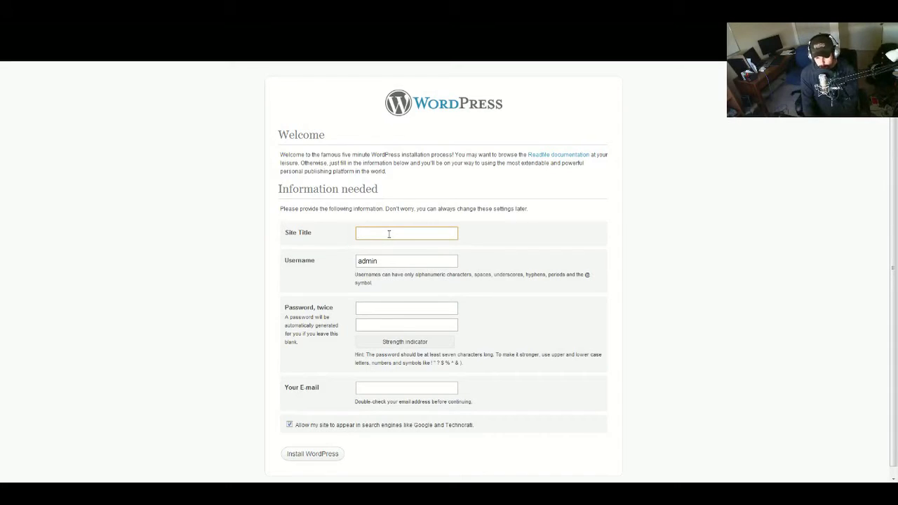
{"action": "type", "text": "De"}
{"action": "type", "text": "mo"}
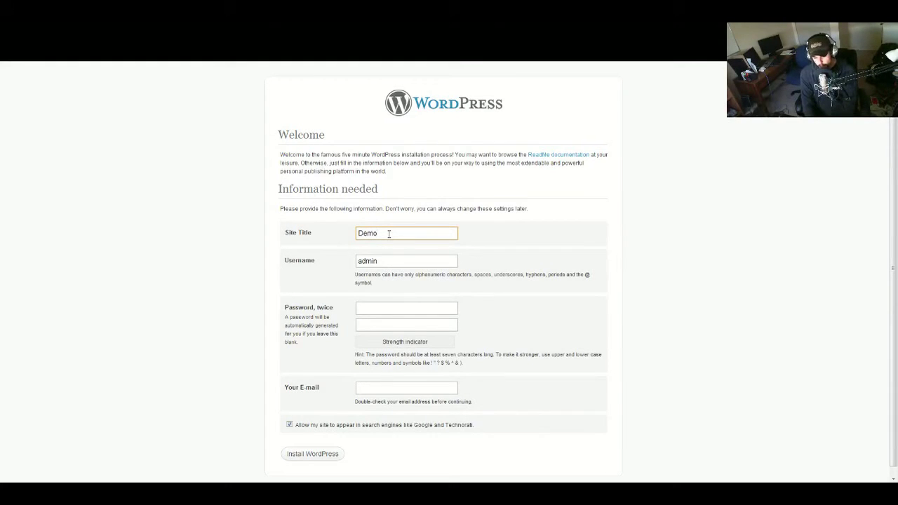
{"action": "type", "text": "1How"}
{"action": "type", "text": " To Webm"}
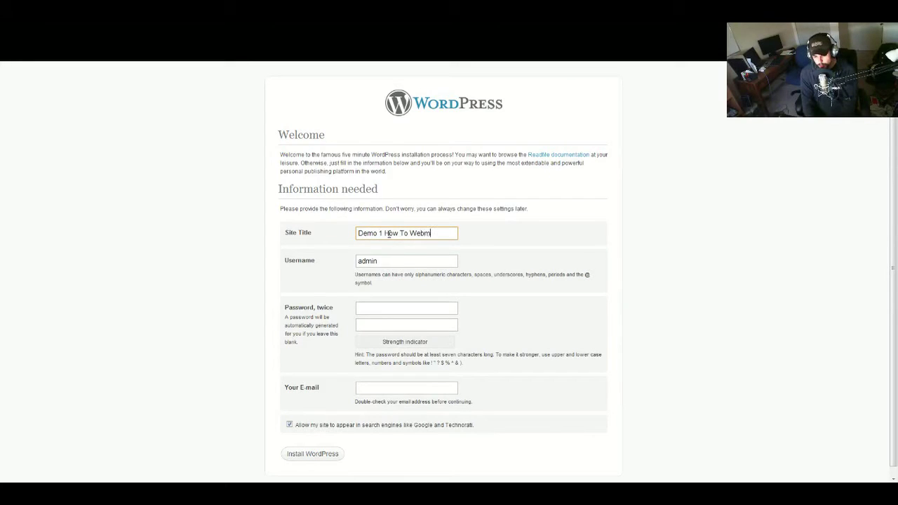
{"action": "type", "text": "aster Show"}
{"action": "key", "text": "Tab"}
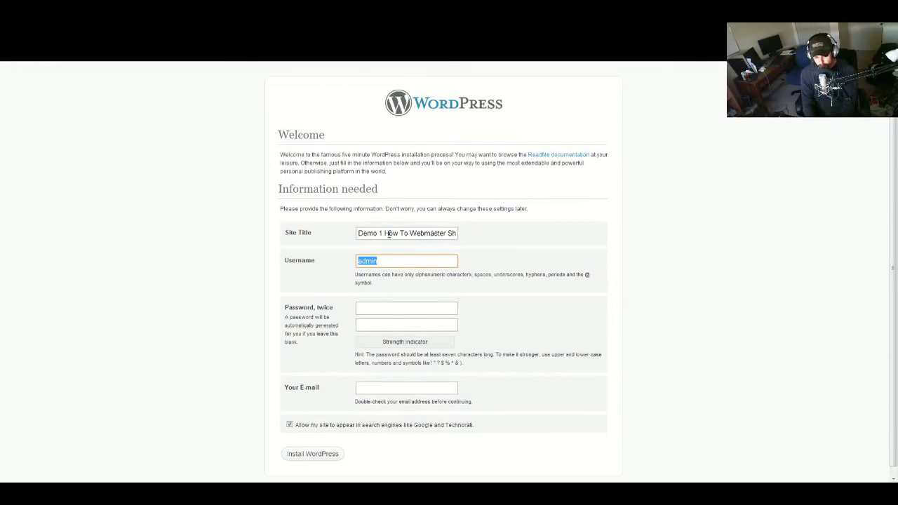
{"action": "key", "text": "Tab"}
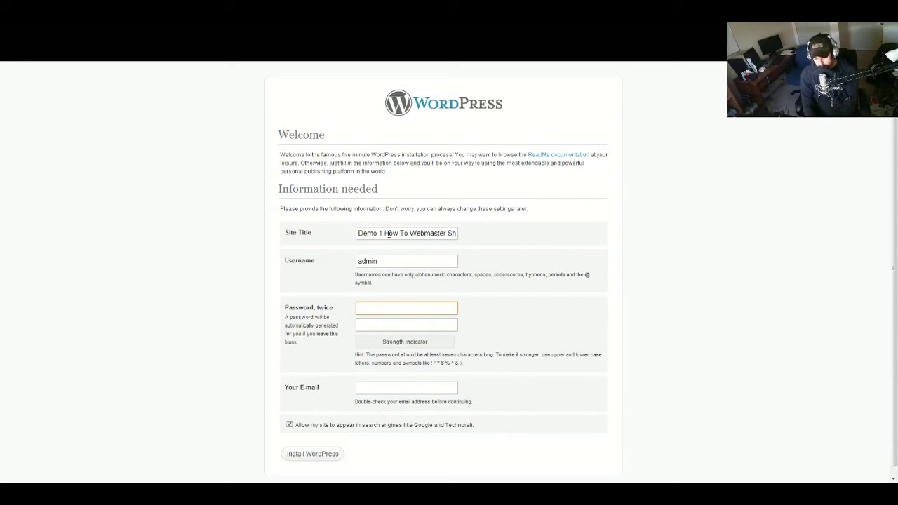
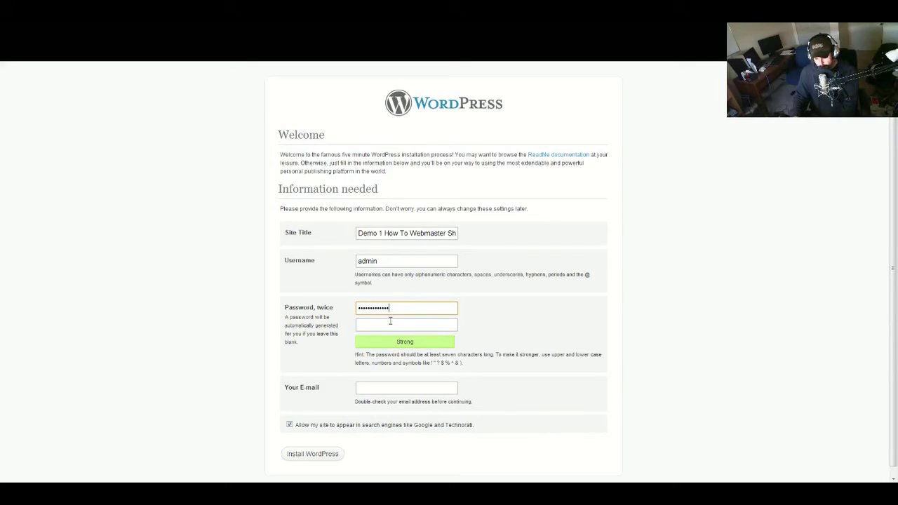
Enter a matching strong admin password in both boxes and fill in the contact e-mail address
{"action": "left_click", "coordinate": [391, 327]}
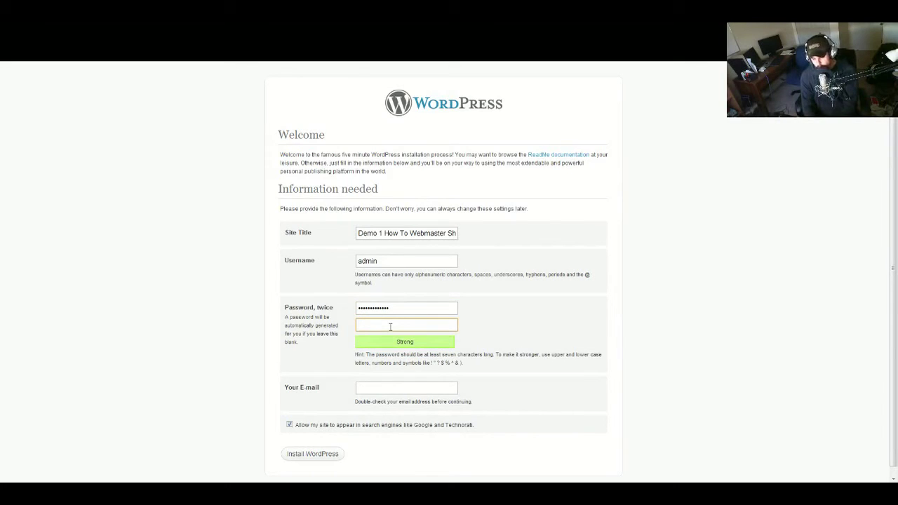
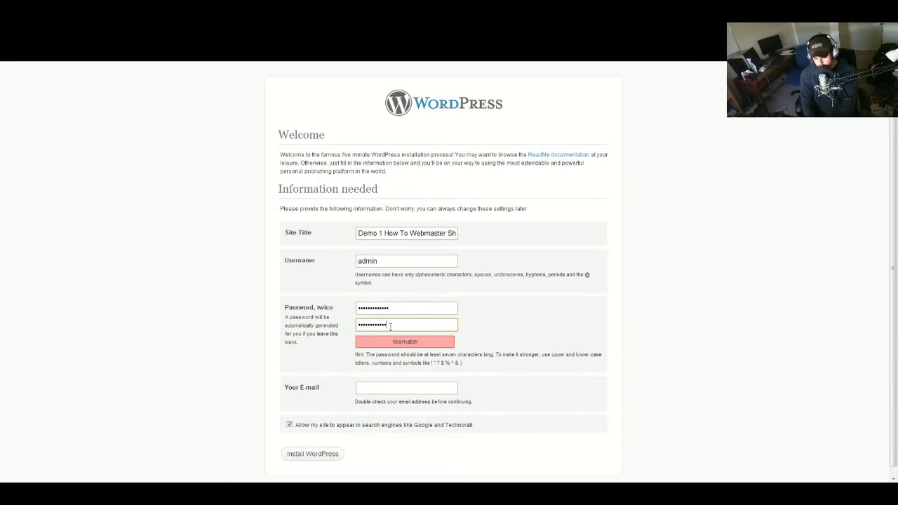
{"action": "key", "text": "shift+Tab"}
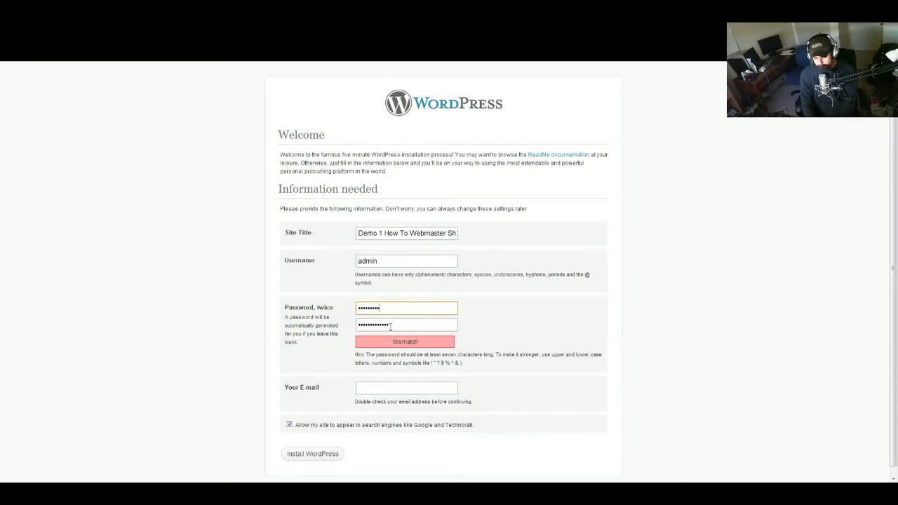
{"action": "key", "text": "Tab"}
{"action": "key", "text": "Tab"}
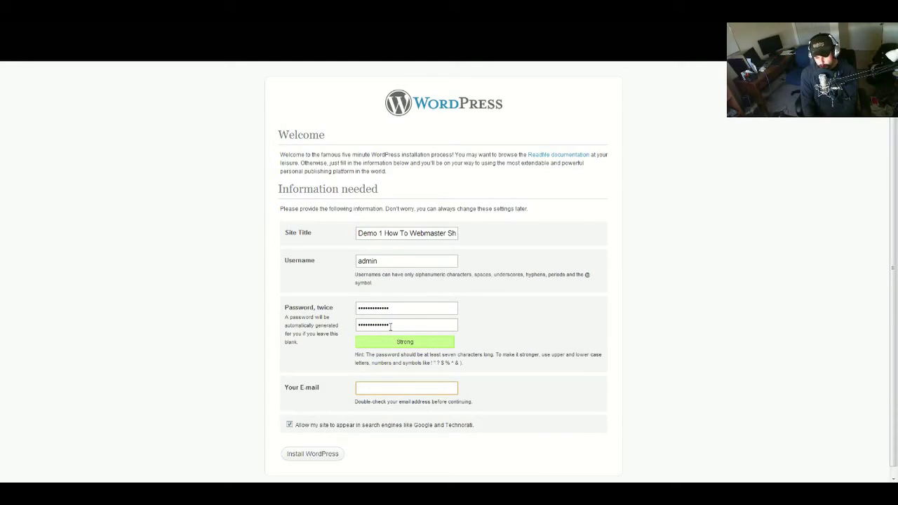
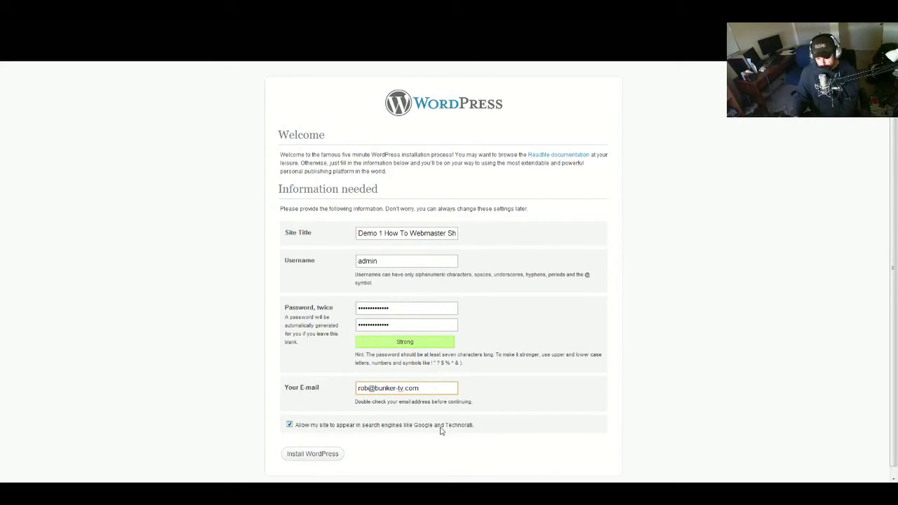
Finish installing WordPress, log in as admin, and dismiss Chrome's save-password bar
{"action": "left_click", "coordinate": [325, 457]}
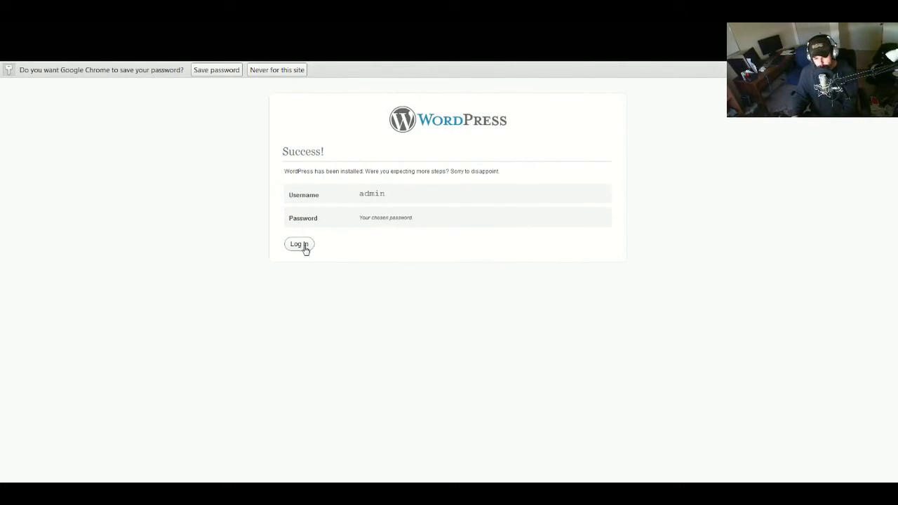
{"action": "left_click", "coordinate": [306, 247]}
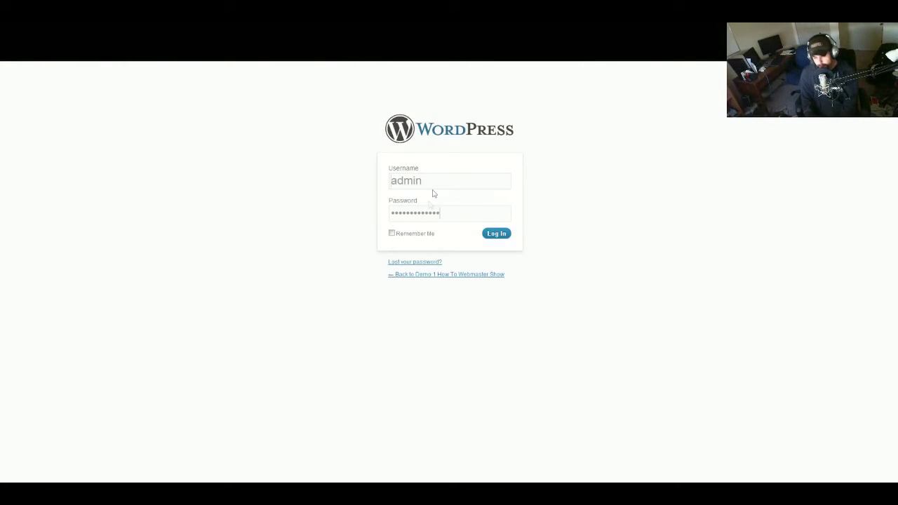
{"action": "left_click", "coordinate": [501, 237]}
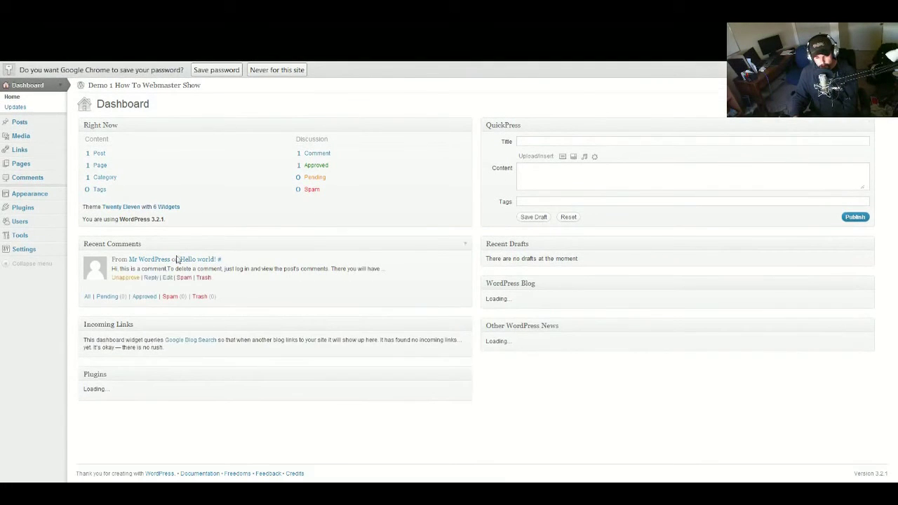
{"action": "left_click", "coordinate": [196, 72]}
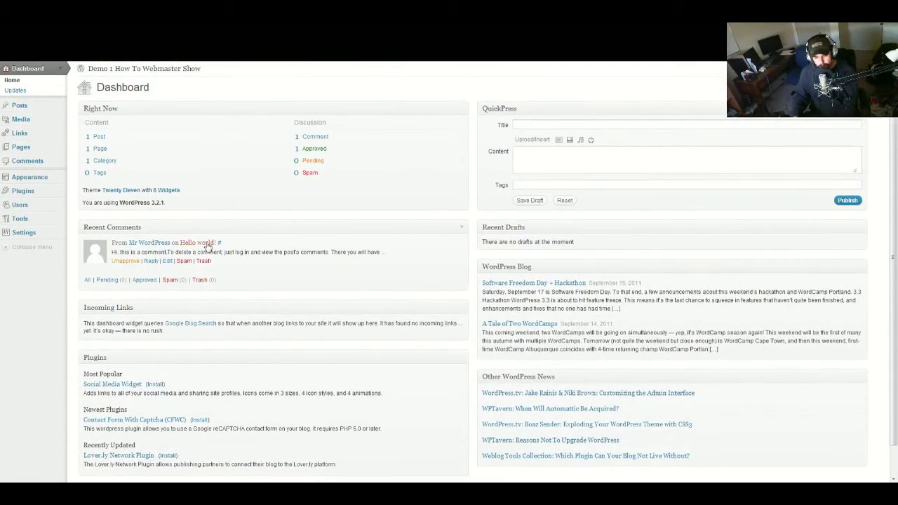
Open the Hello world! sample post for editing, then go to Appearance's Manage Themes page
{"action": "left_click", "coordinate": [59, 109]}
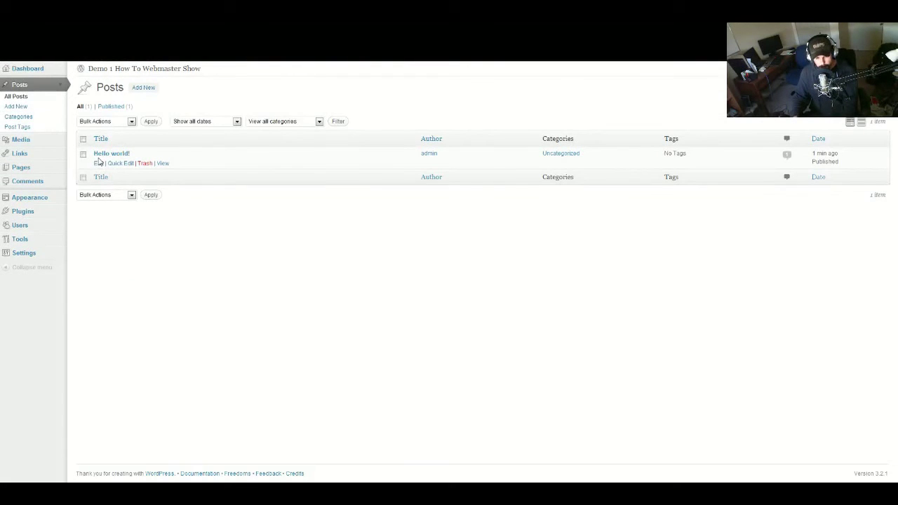
{"action": "left_click", "coordinate": [99, 164]}
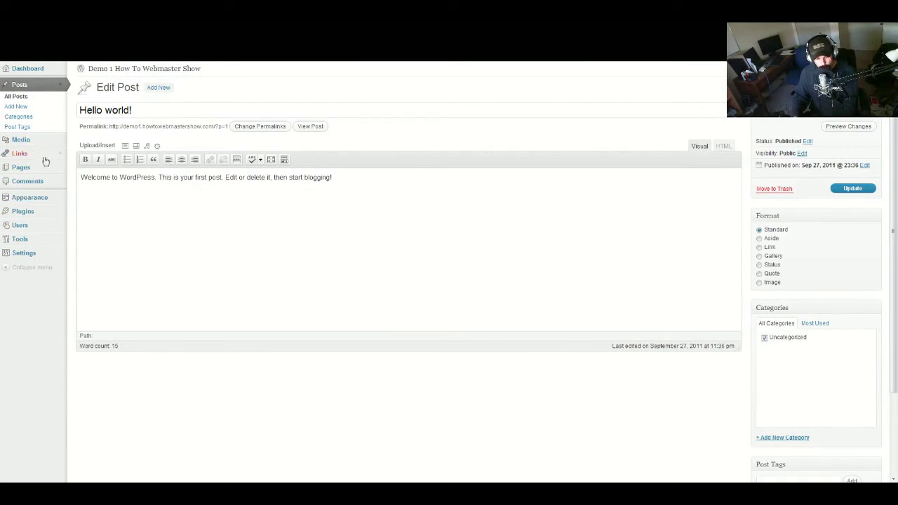
{"action": "left_click", "coordinate": [61, 211]}
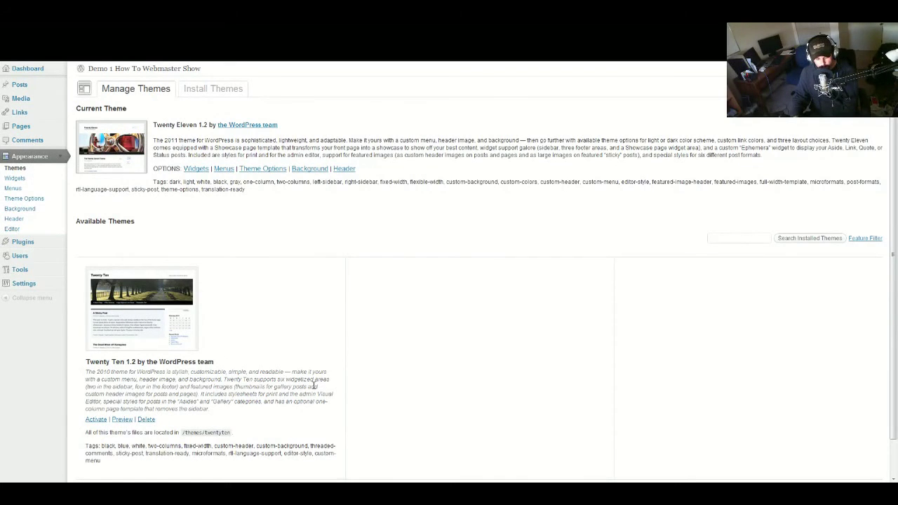
{"action": "scroll", "coordinate": [314, 386], "scroll_direction": "down", "scroll_amount": 1}
{"action": "scroll", "coordinate": [314, 385], "scroll_direction": "up", "scroll_amount": 1}
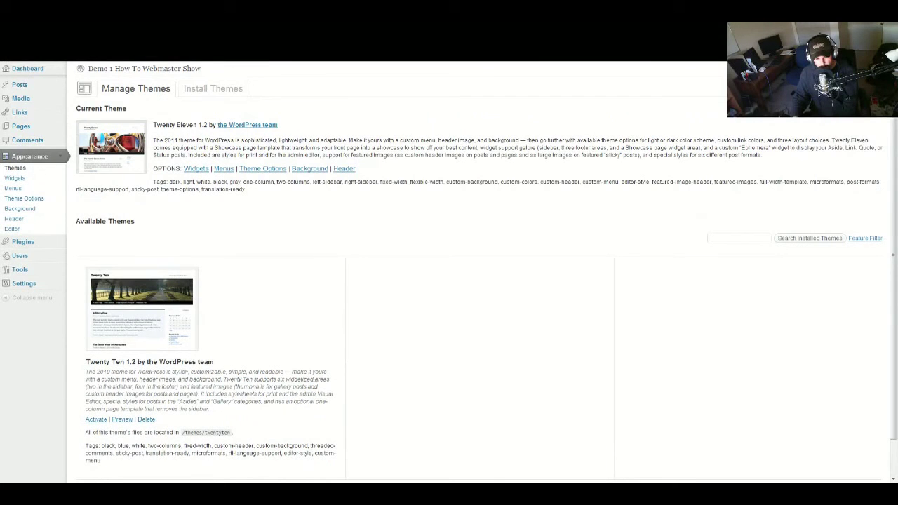